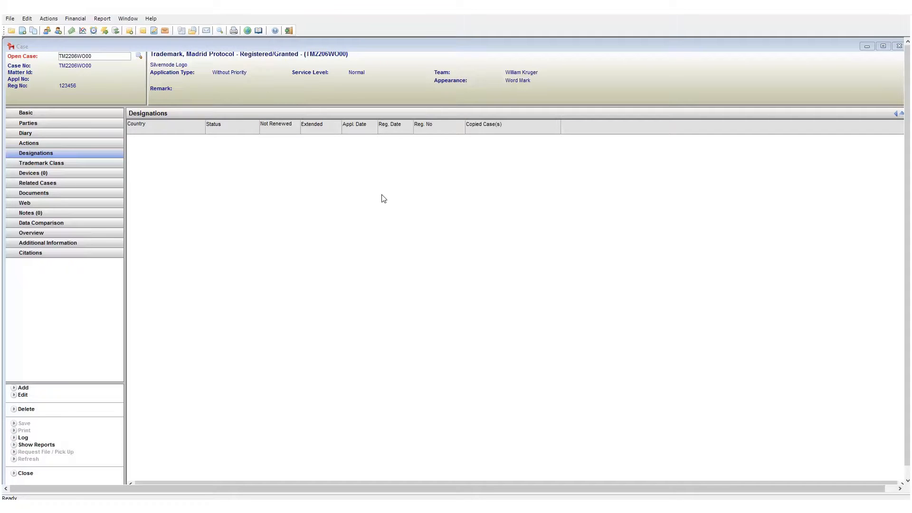
Step: Open the European Union trademark case TM2207EU00 to view its designated countries
left_click(12, 19)
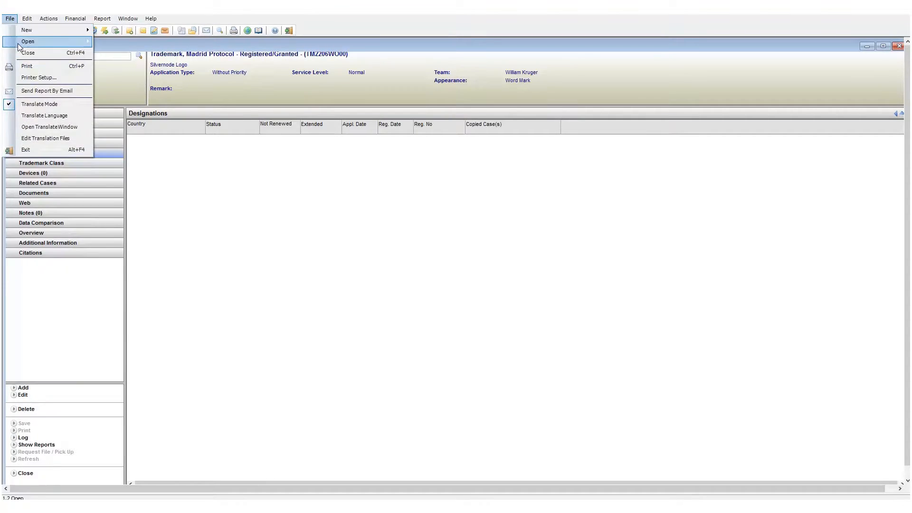
mouse_move(22, 42)
left_click(136, 65)
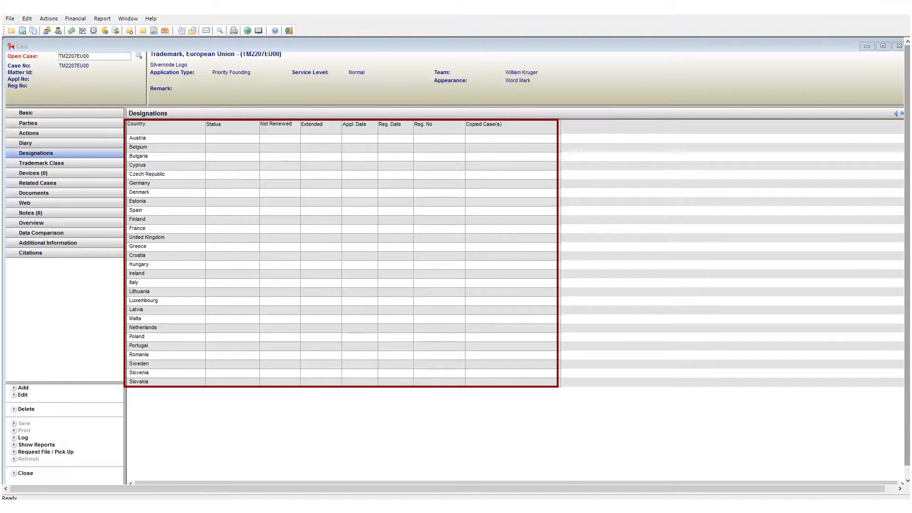
Step: Return to the Madrid Protocol trademark case TM2206WO00 and its designations
left_click(9, 18)
mouse_move(47, 41)
left_click(121, 66)
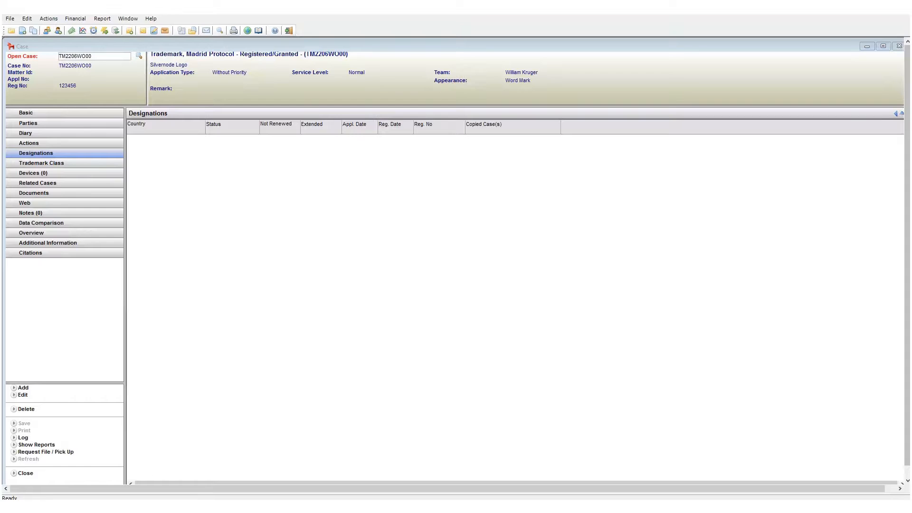
Step: Add Australia (AU) as a designated country on the Madrid Protocol case and save it
left_click(24, 389)
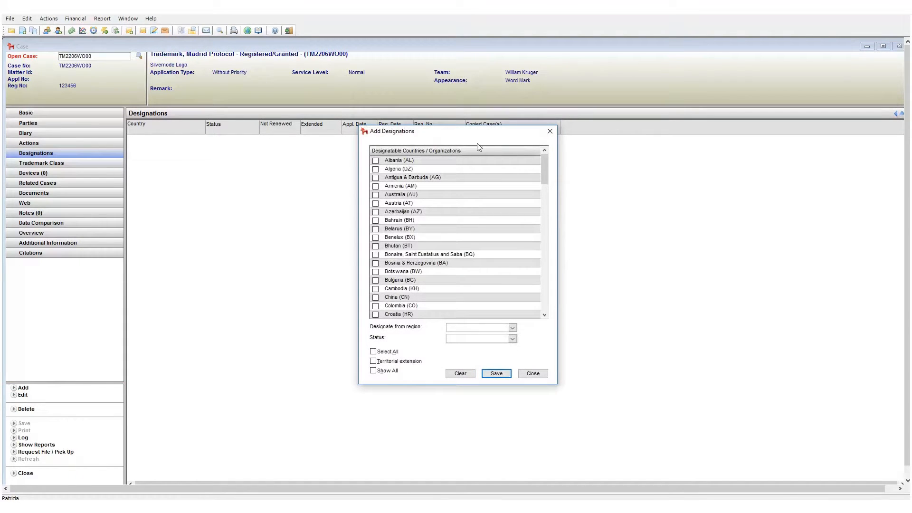
left_click_drag(470, 132, 464, 196)
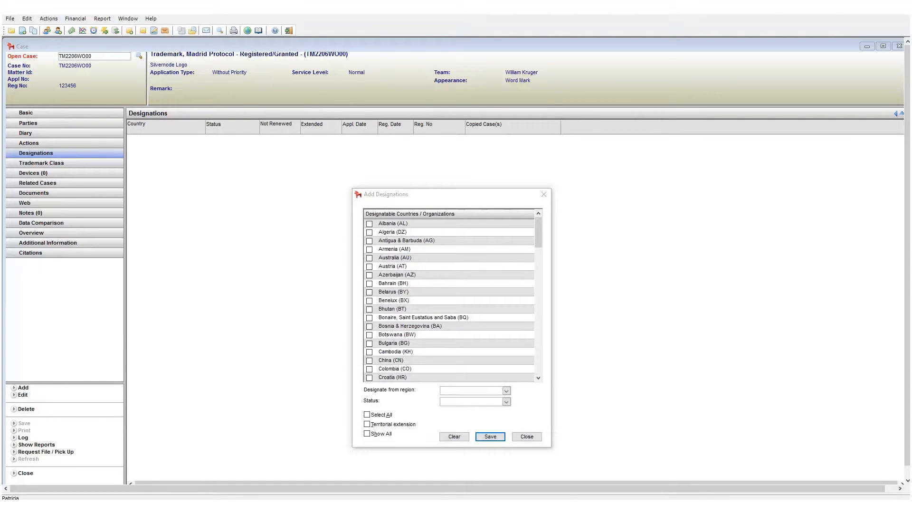
left_click(370, 266)
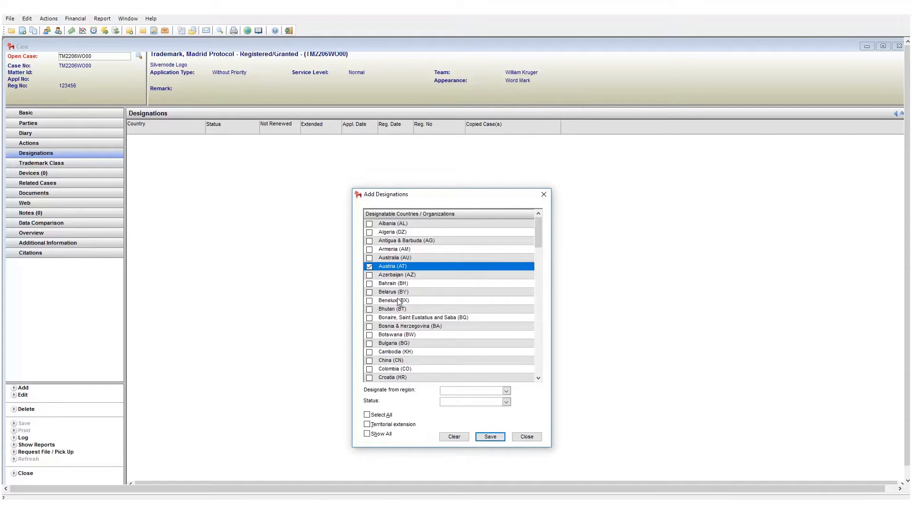
left_click(369, 267)
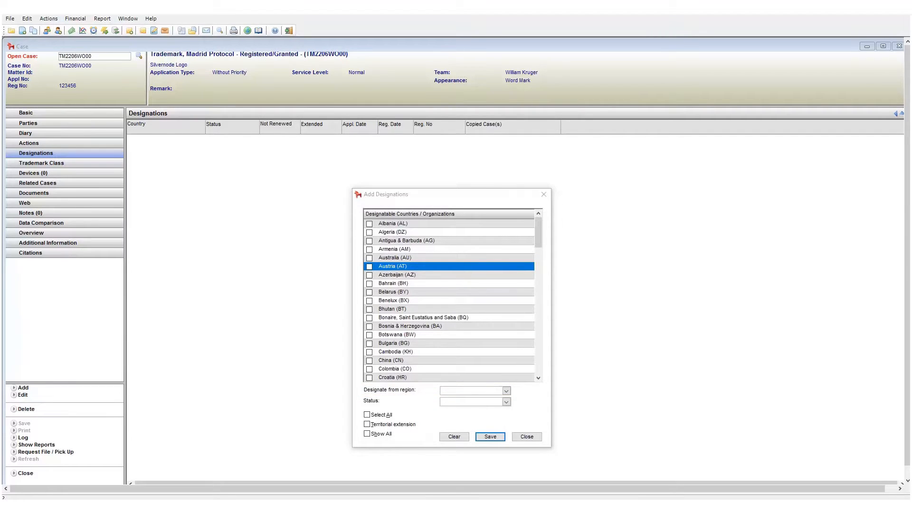
left_click(370, 259)
left_click(495, 436)
left_click(525, 437)
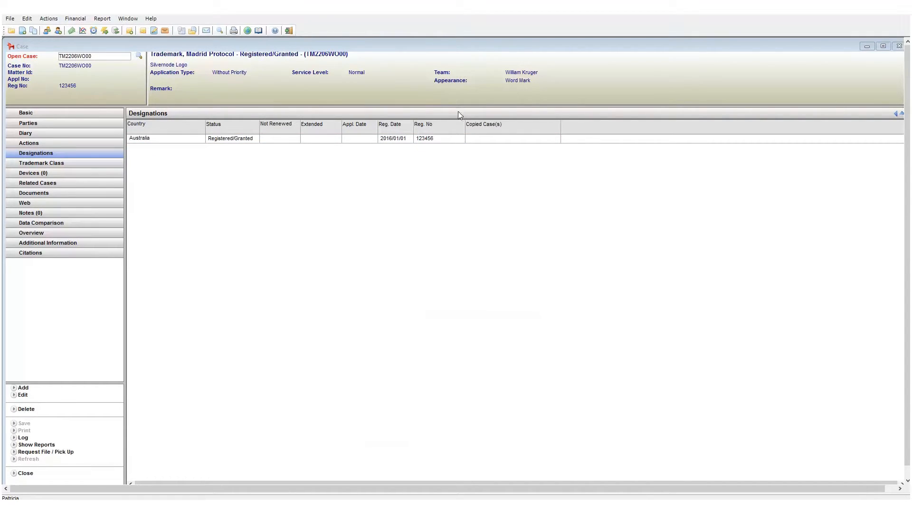
Step: Set the country status of the Australia designation to Partially Refused and save the change
double_click(395, 141)
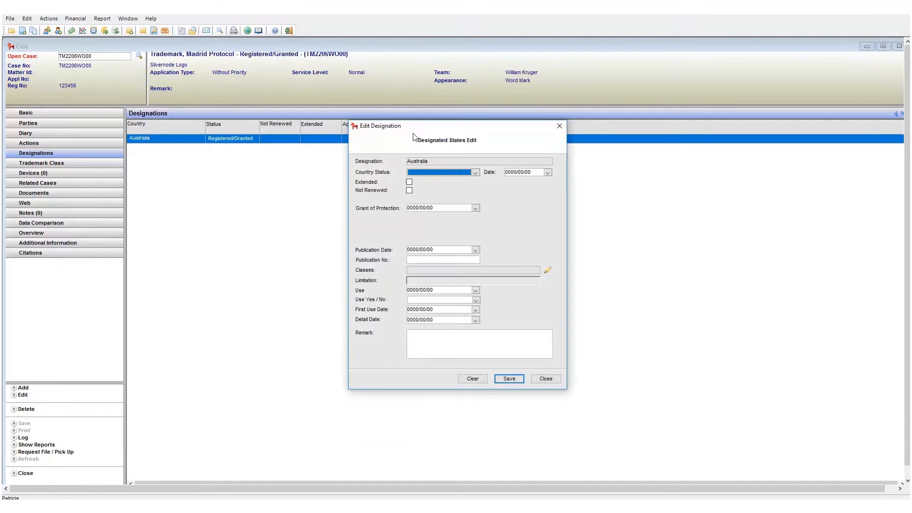
left_click_drag(417, 126, 408, 175)
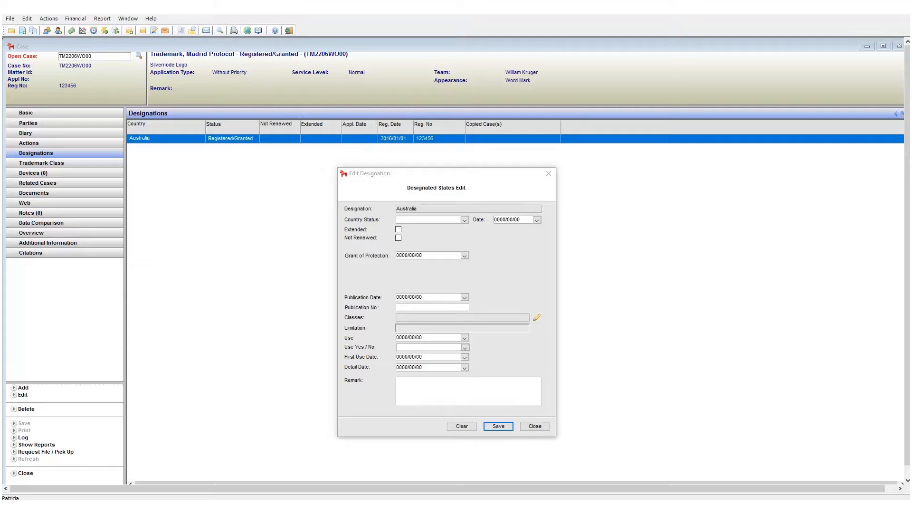
left_click(464, 220)
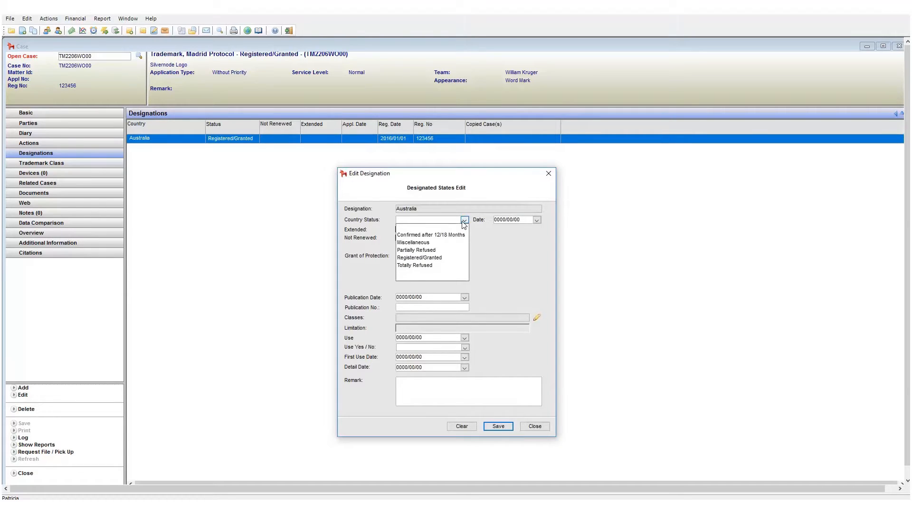
left_click(426, 251)
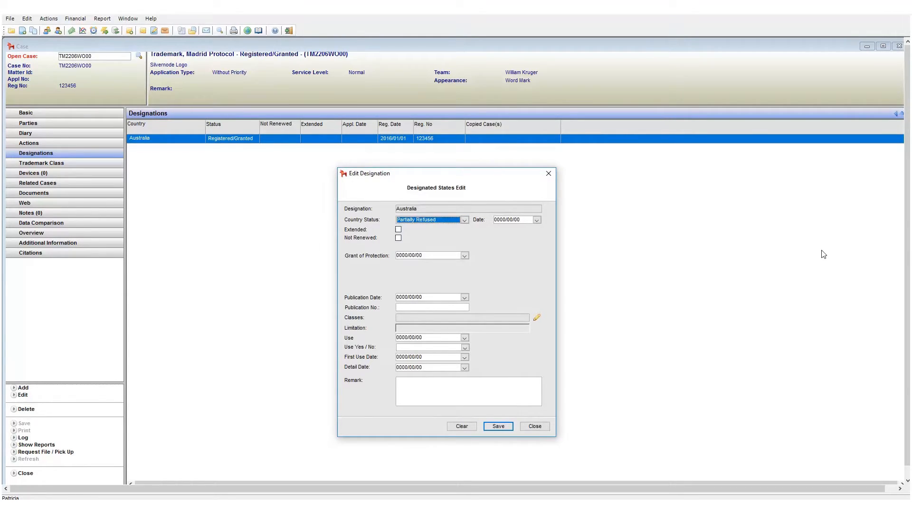
left_click(498, 427)
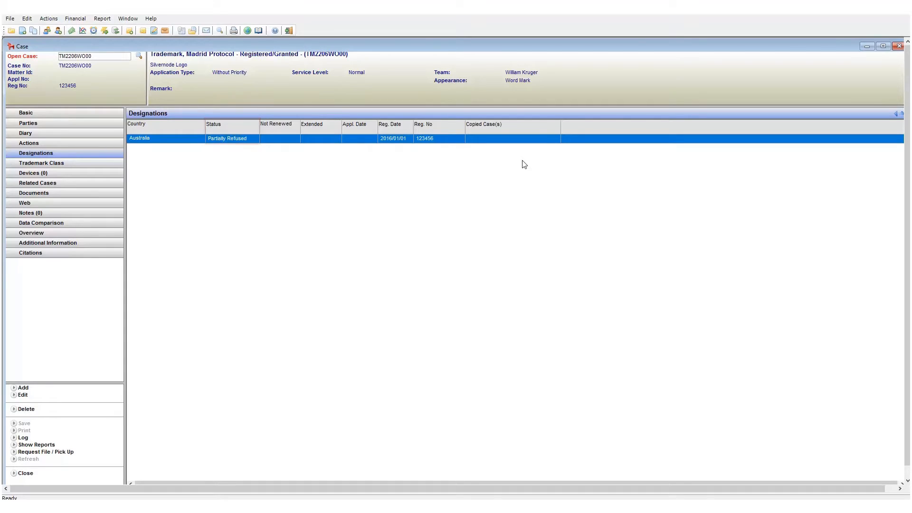
Step: Try the Not Renewed and Extended options on the Australia designation
double_click(529, 142)
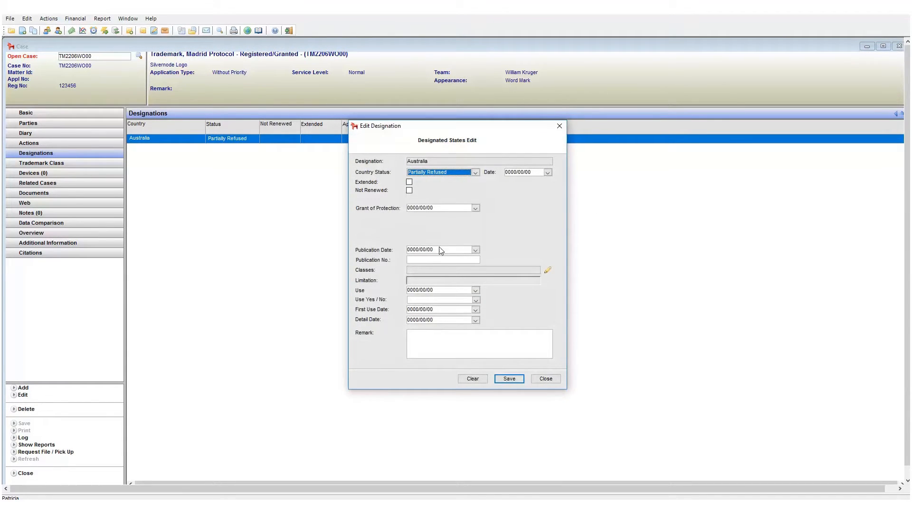
left_click(410, 192)
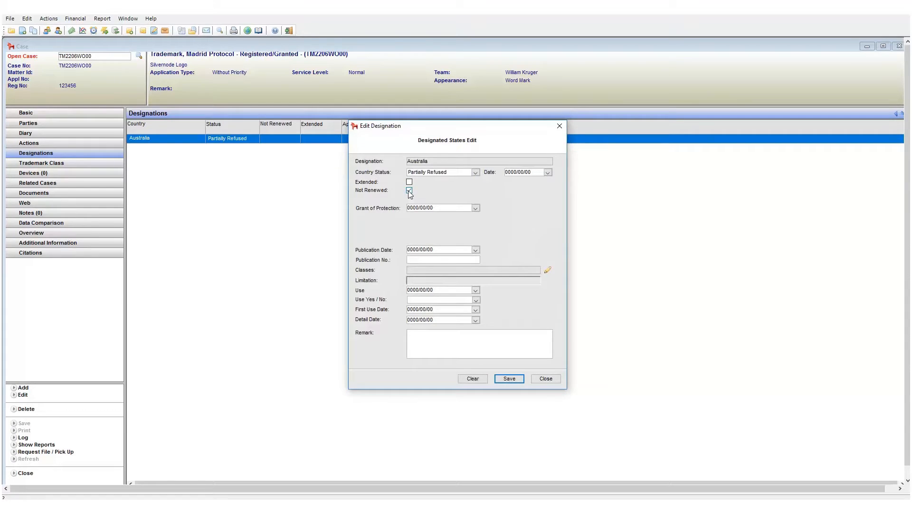
left_click(409, 183)
left_click(410, 184)
left_click(409, 183)
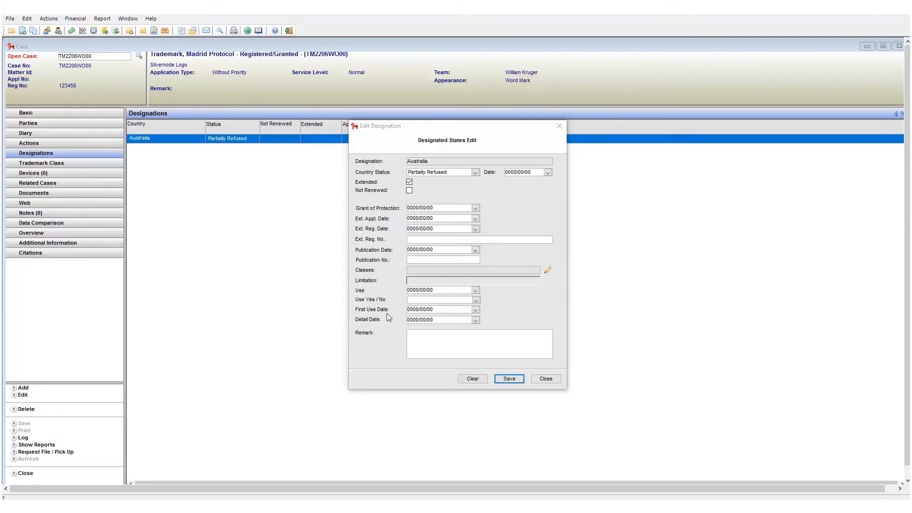
Step: View the trademark classes of the Australia designation and close the designation without saving the edits
left_click(547, 272)
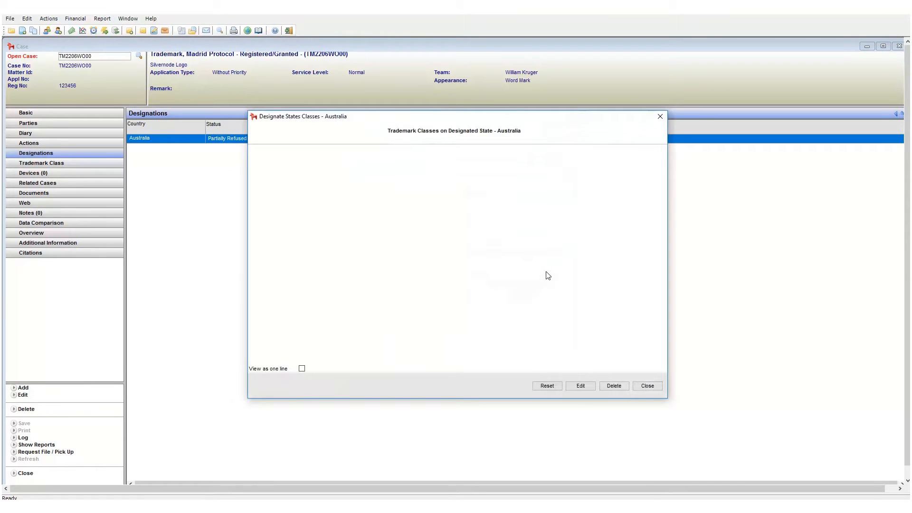
left_click(656, 388)
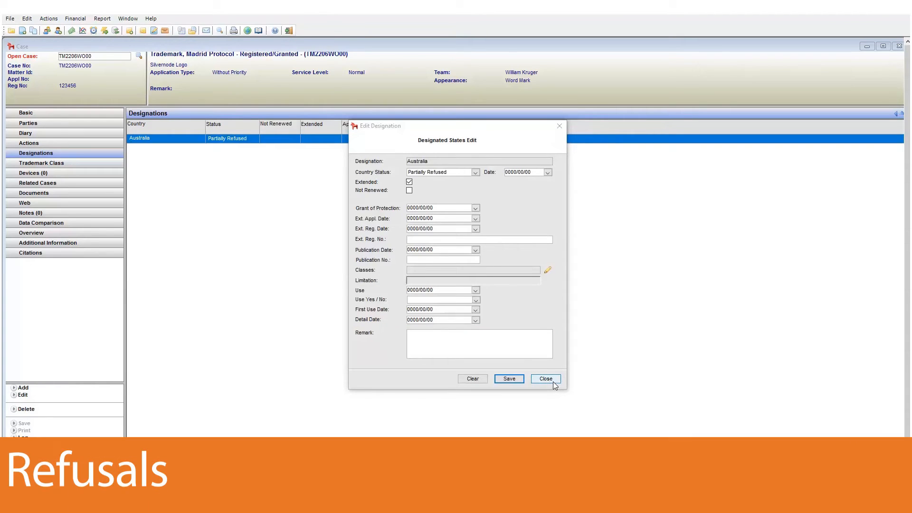
left_click(553, 382)
left_click(448, 290)
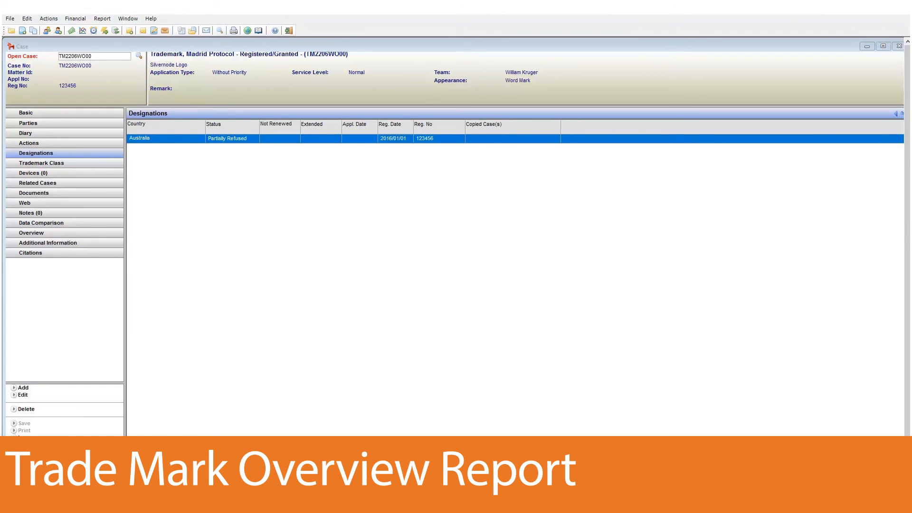
Step: Generate a Trademark Overview Report for the Trademark case type with the statuses Closed, Pending, Published, Registered/Granted and Unfiled
left_click(103, 19)
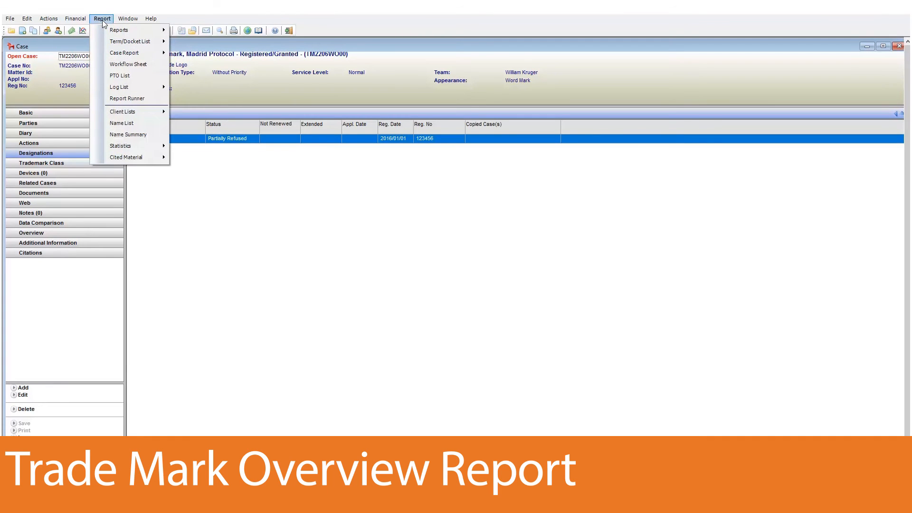
mouse_move(142, 53)
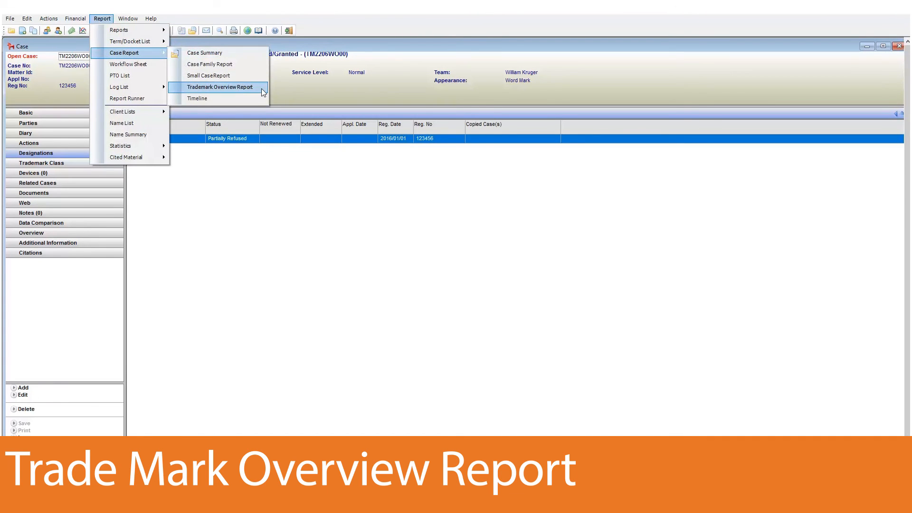
left_click(262, 89)
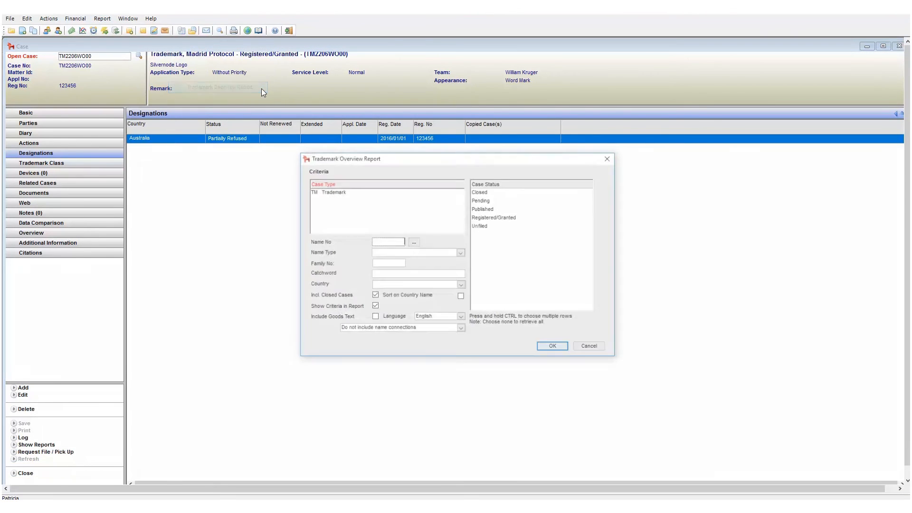
left_click(351, 191)
left_click(485, 192)
left_click_drag(489, 226, 488, 199)
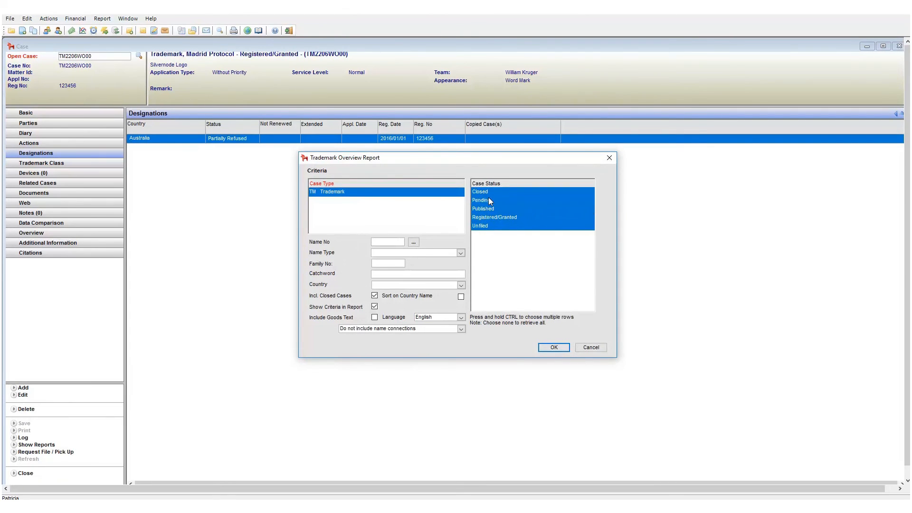
left_click(553, 347)
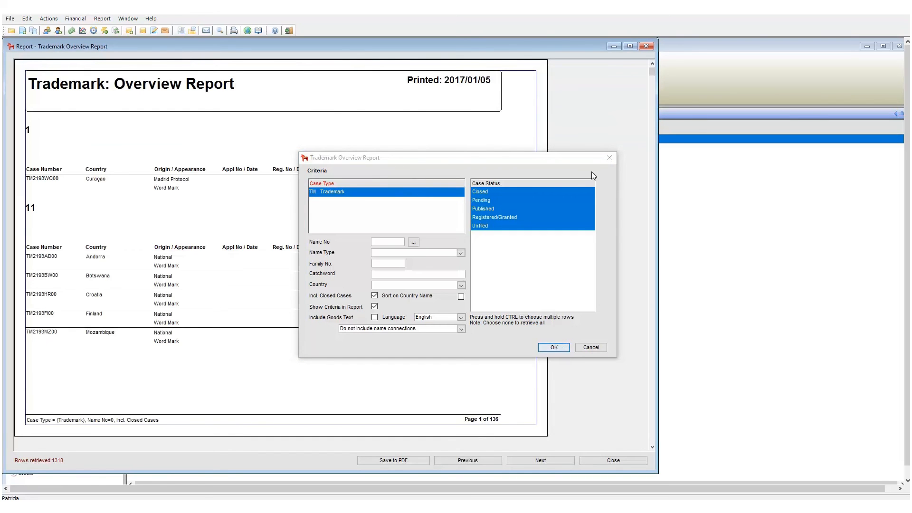
left_click(610, 157)
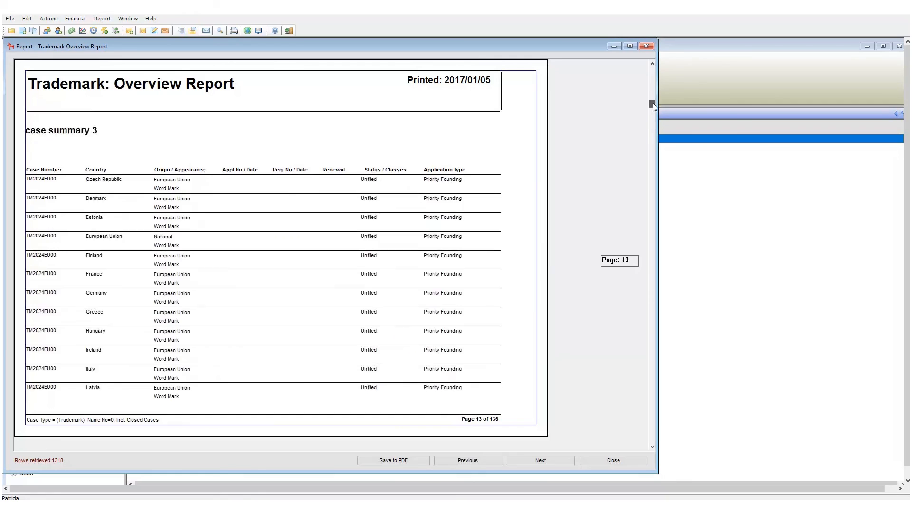